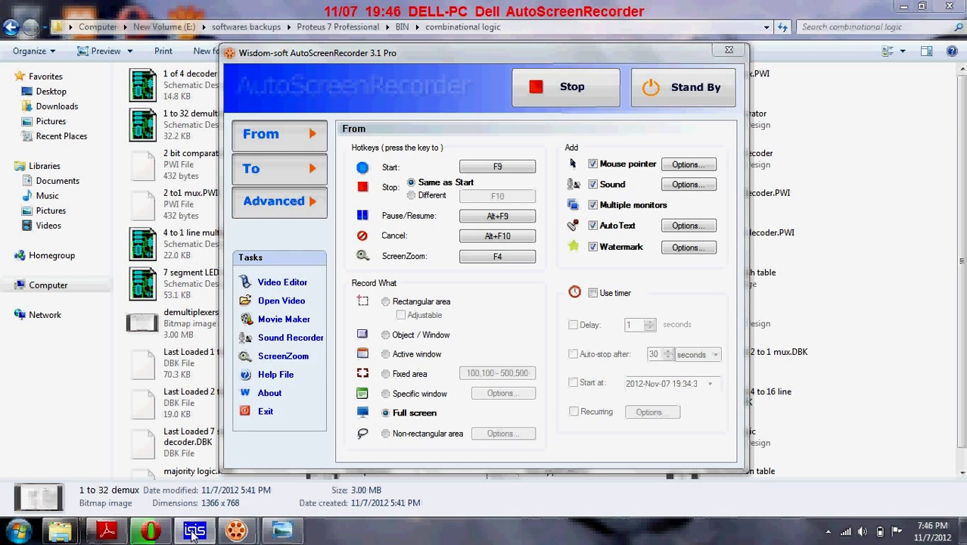
# Restore the ISIS Professional window showing the two-74154 demultiplexer schematic
pyautogui.click(193, 532)
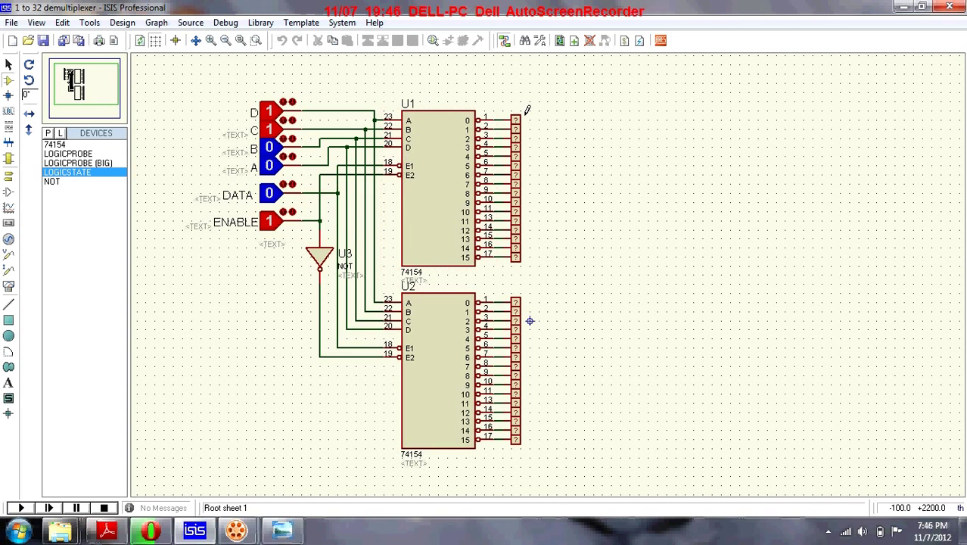
pyautogui.click(514, 214)
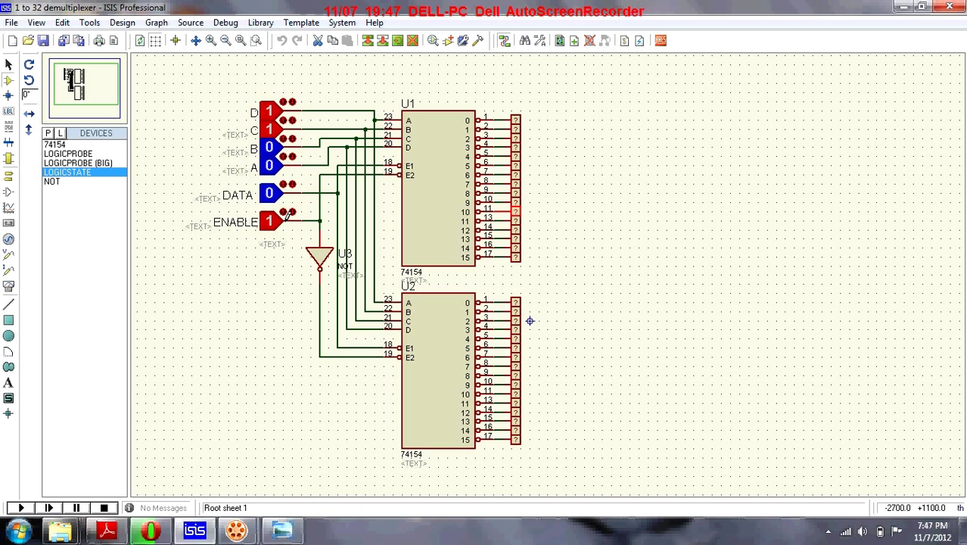
# Start the simulation and switch ENABLE to 0 so U1's output 3 reads low
pyautogui.click(21, 507)
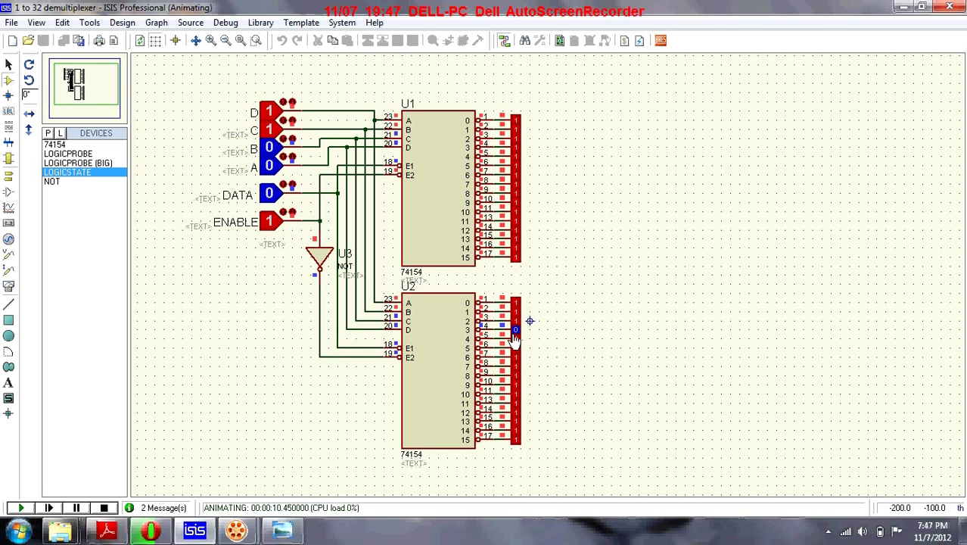
pyautogui.click(272, 227)
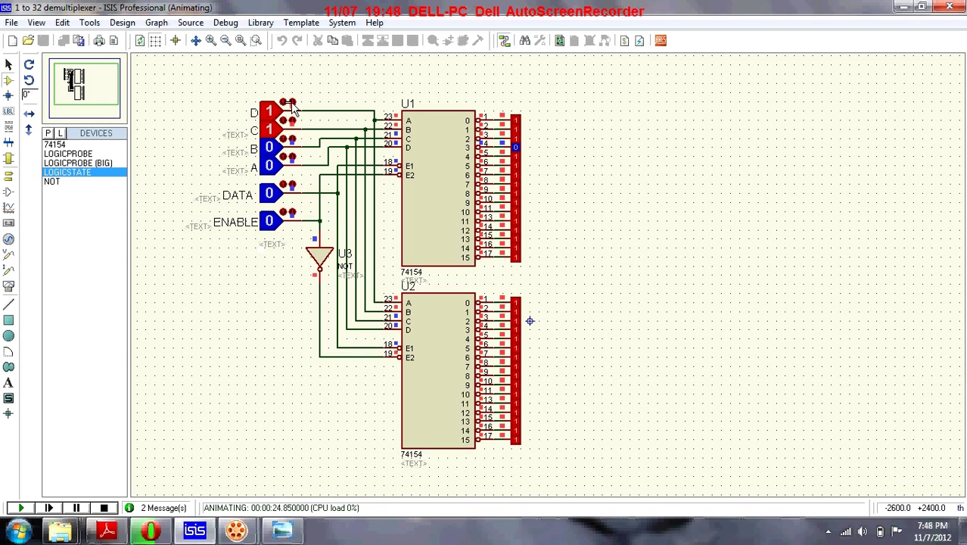
# Toggle inputs C and D to 0, making U1 output 0 the active low line
pyautogui.click(270, 129)
pyautogui.click(271, 112)
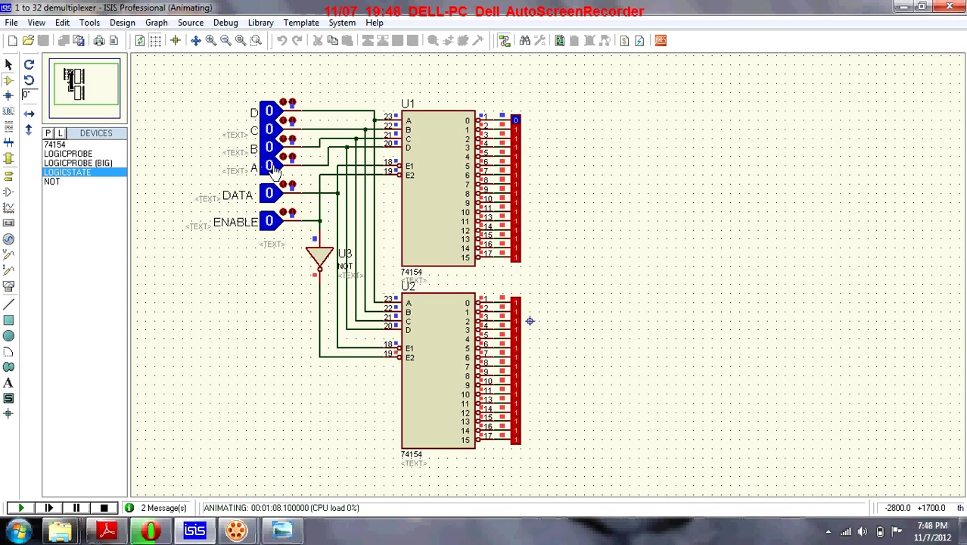
pyautogui.click(269, 112)
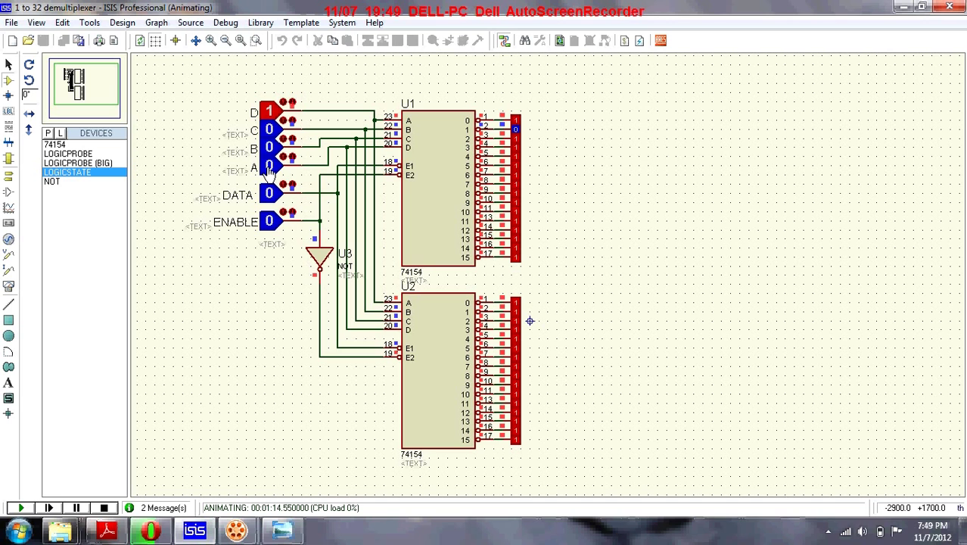
pyautogui.click(269, 130)
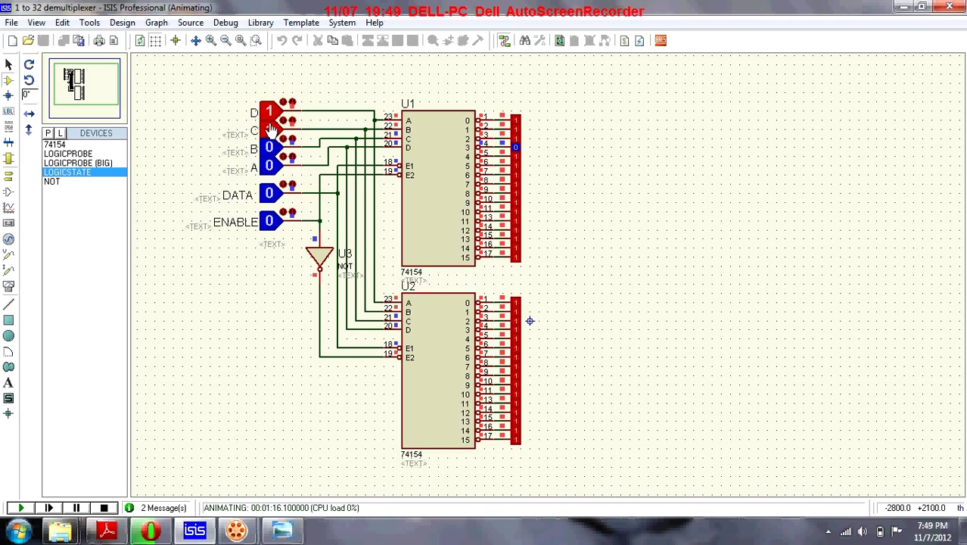
pyautogui.click(269, 114)
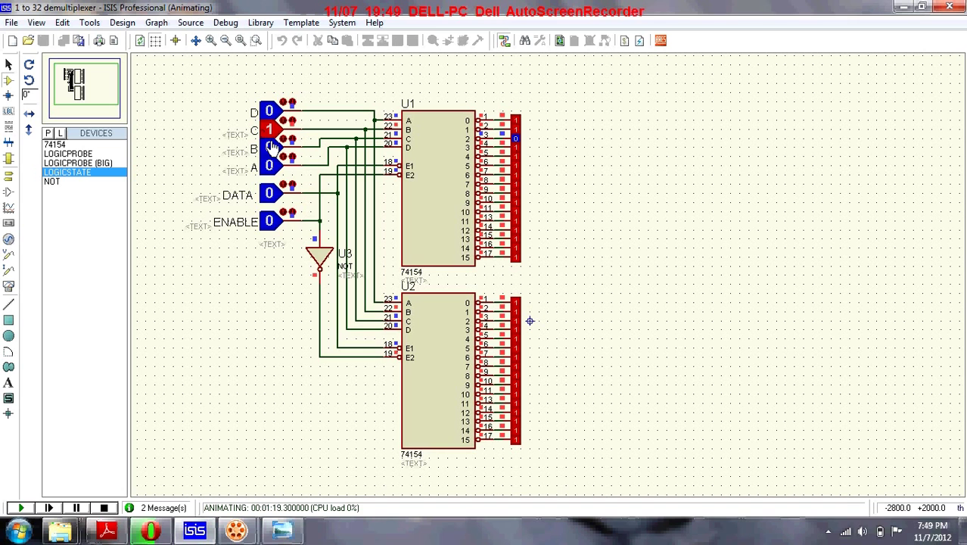
pyautogui.click(270, 114)
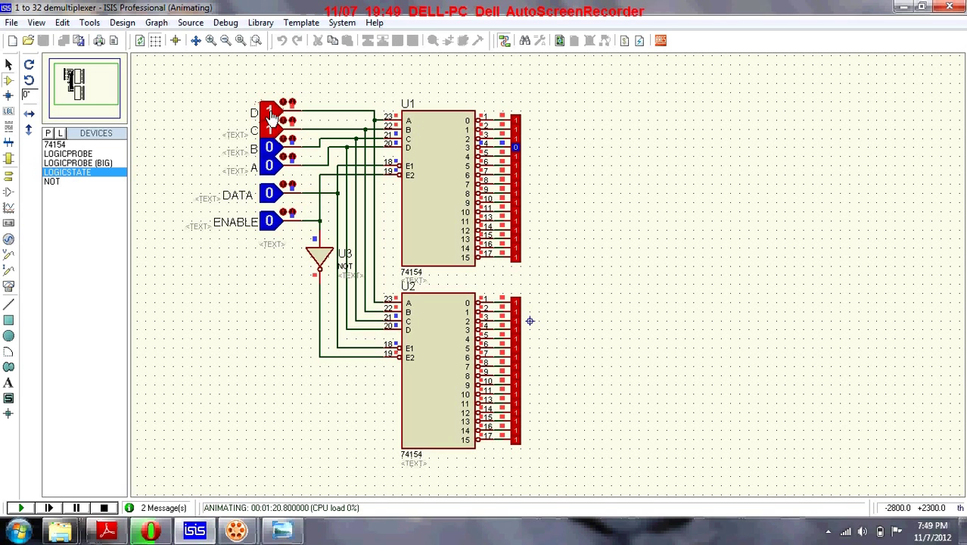
pyautogui.click(270, 130)
pyautogui.click(271, 166)
pyautogui.click(269, 147)
pyautogui.click(270, 131)
pyautogui.click(269, 148)
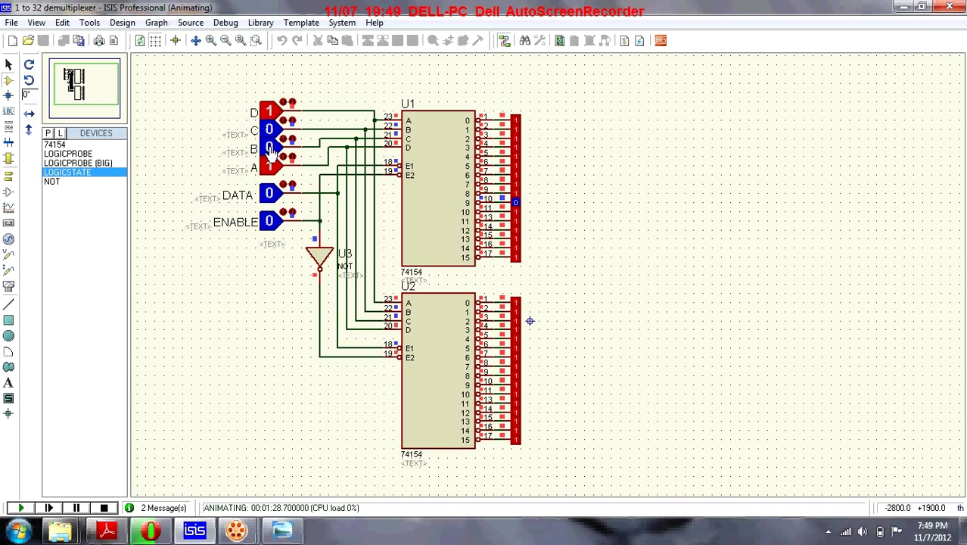
pyautogui.click(269, 166)
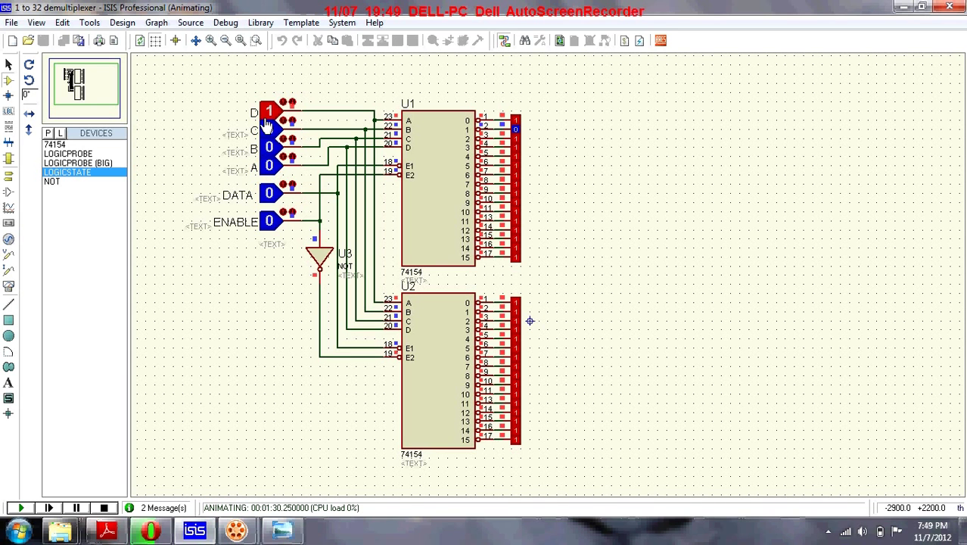
pyautogui.click(268, 114)
# Set ENABLE to 1 to activate U2, then cycle inputs D, C and B through several codes
pyautogui.click(270, 222)
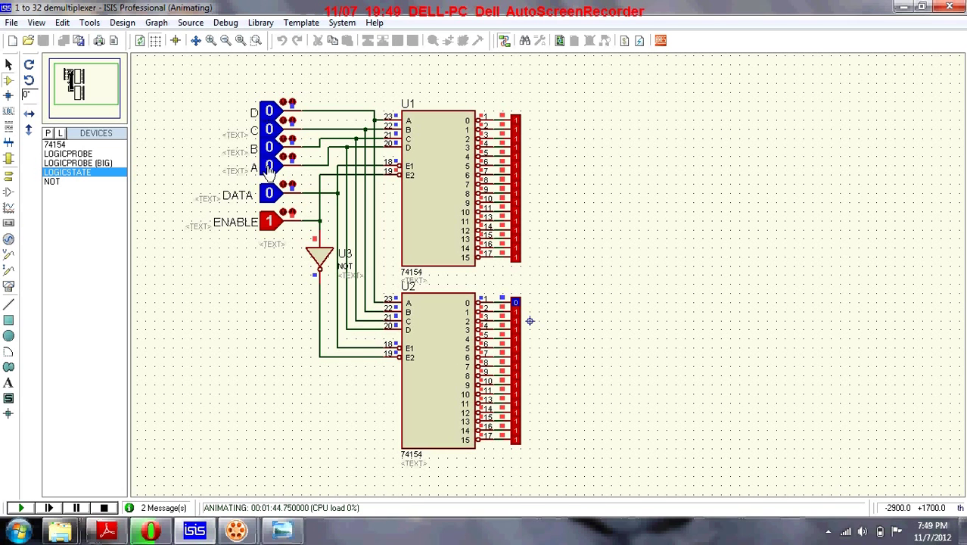
pyautogui.click(270, 112)
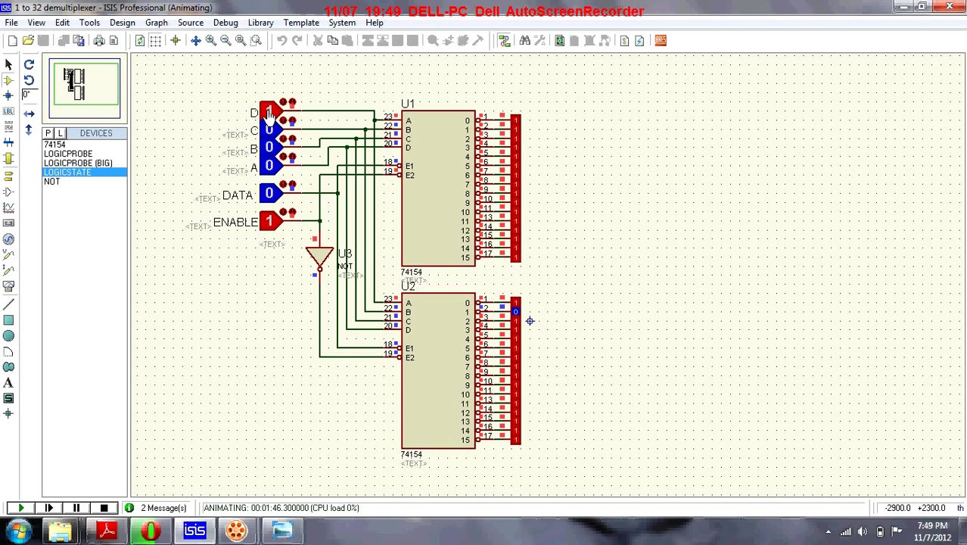
pyautogui.click(268, 137)
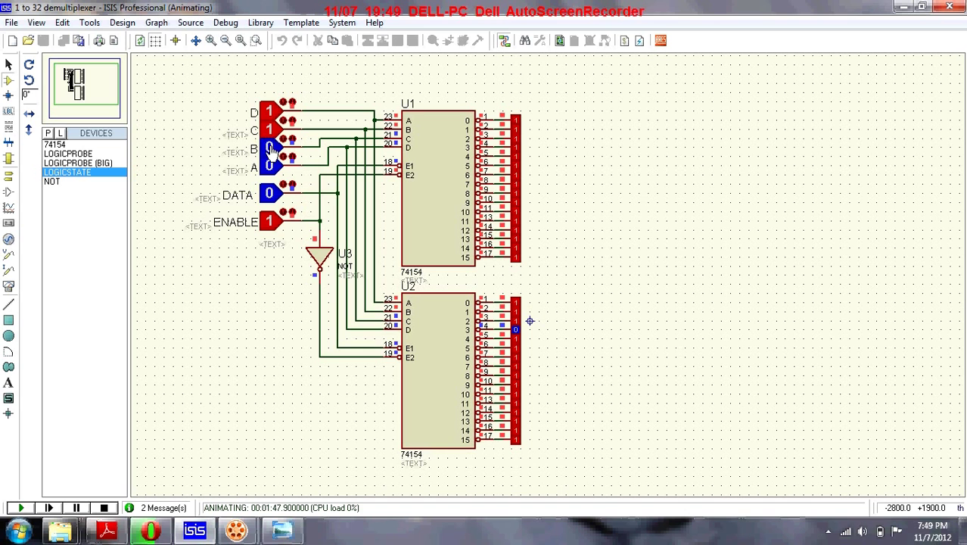
pyautogui.click(270, 148)
pyautogui.click(269, 130)
pyautogui.click(269, 112)
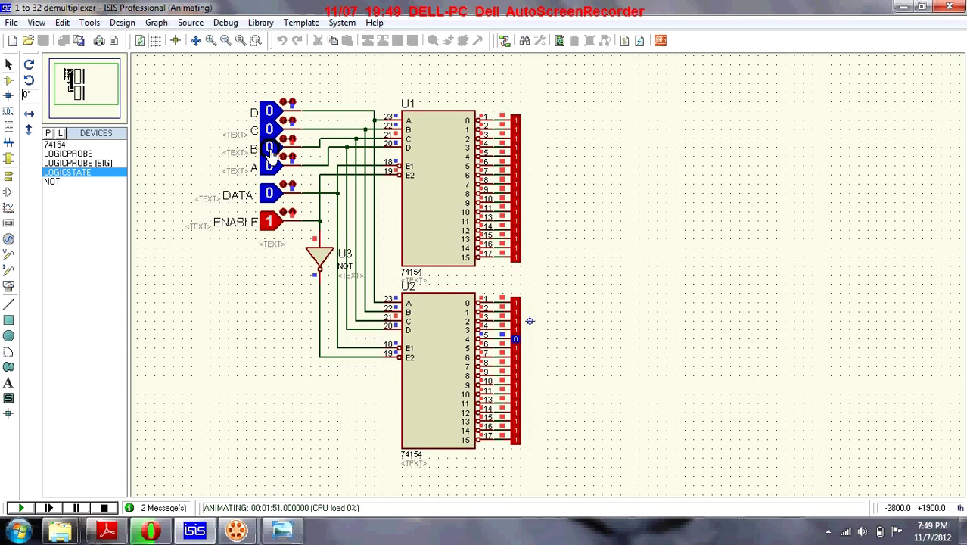
pyautogui.click(269, 147)
# Toggle D and C once more, leaving C at 1, and stop the simulation
pyautogui.click(266, 113)
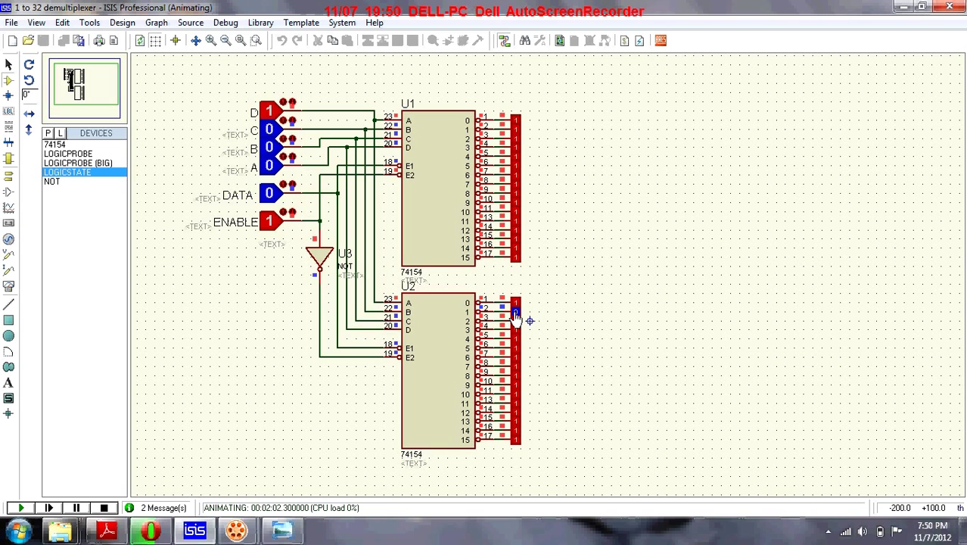
pyautogui.click(270, 130)
pyautogui.click(270, 112)
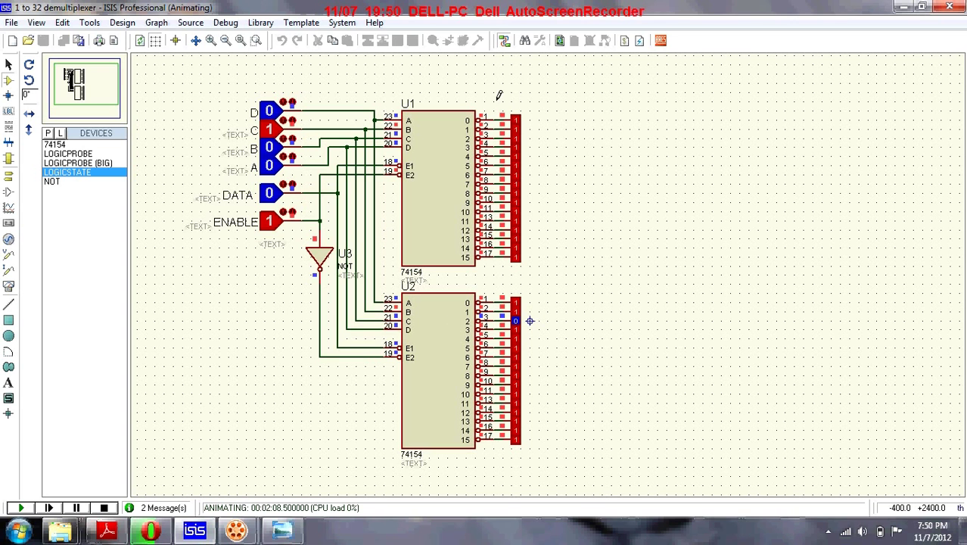
pyautogui.click(103, 508)
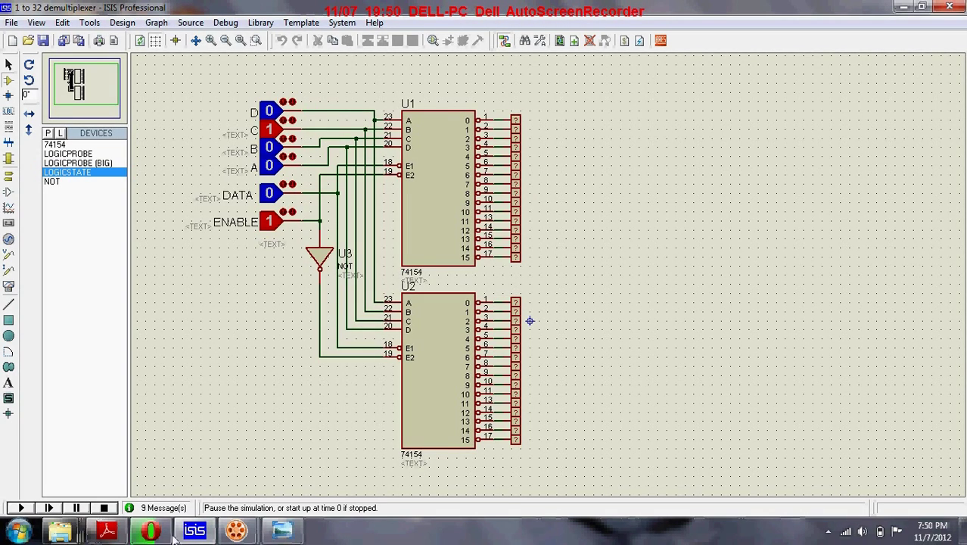
pyautogui.moveTo(236, 530)
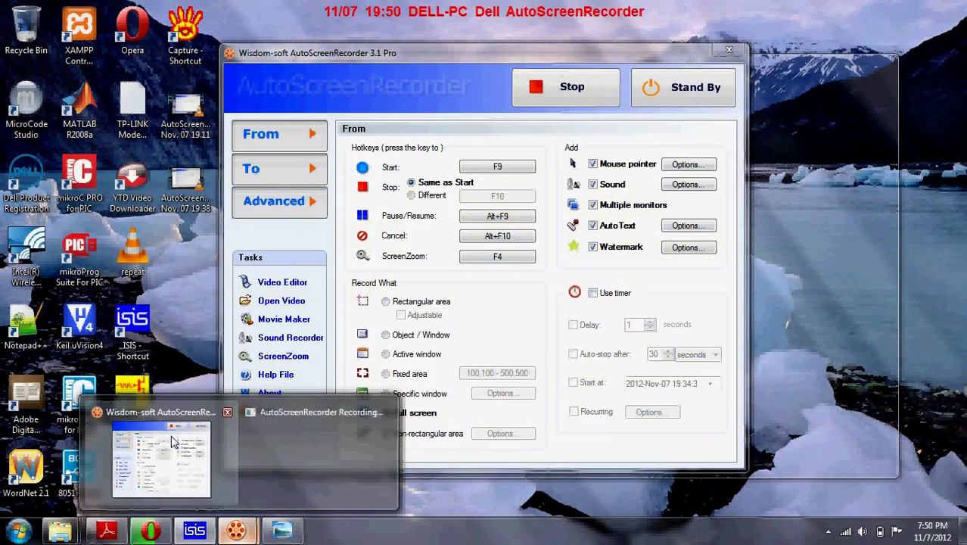
# Bring the AutoScreenRecorder window to the front and move it left and down
pyautogui.click(171, 435)
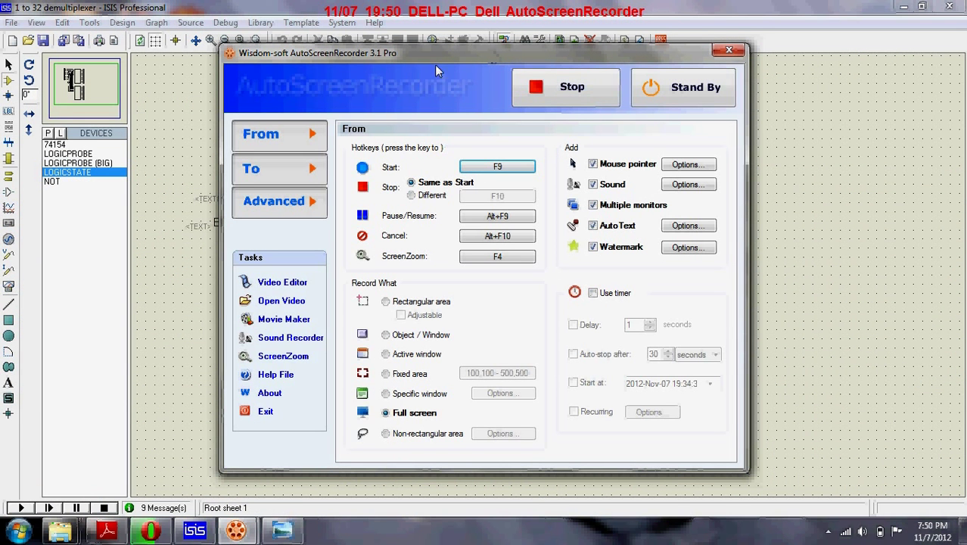
pyautogui.moveTo(466, 54); pyautogui.dragTo(346, 98)
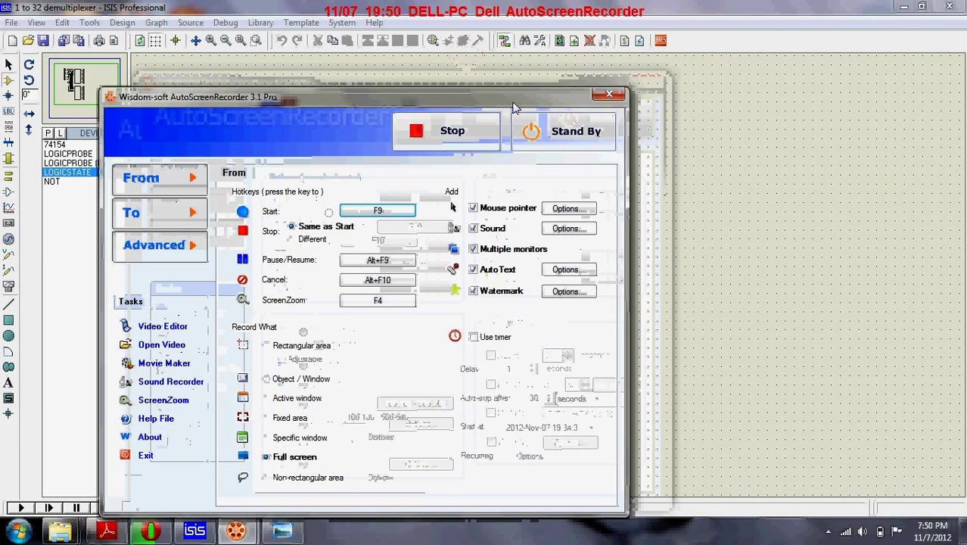